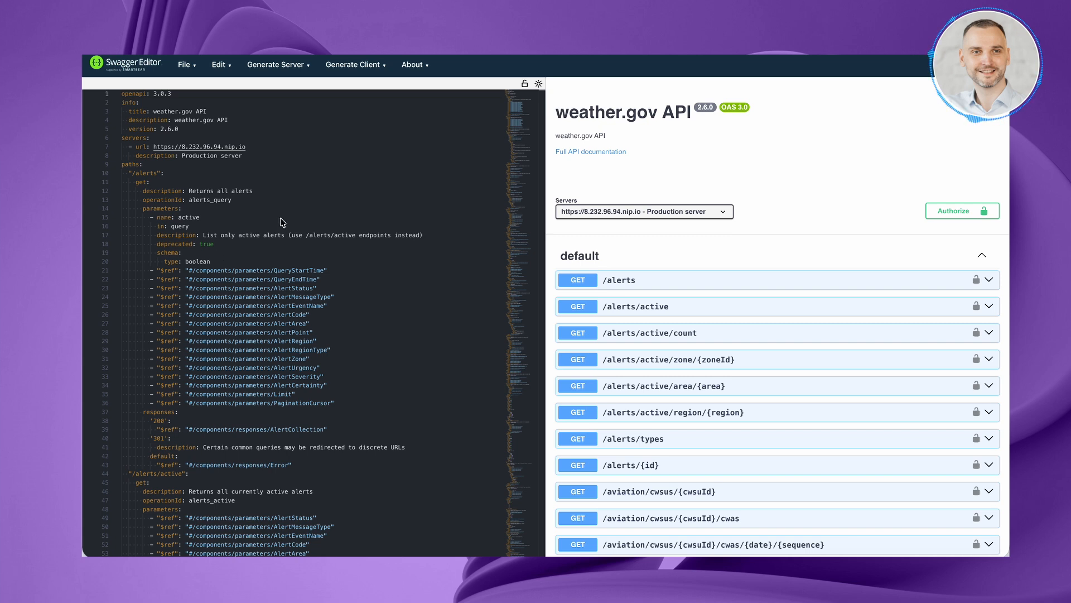
Highlight the alerts_query operation ID and the production server URL in the weather.gov API specification.
double_click(222, 200)
key("super+c")
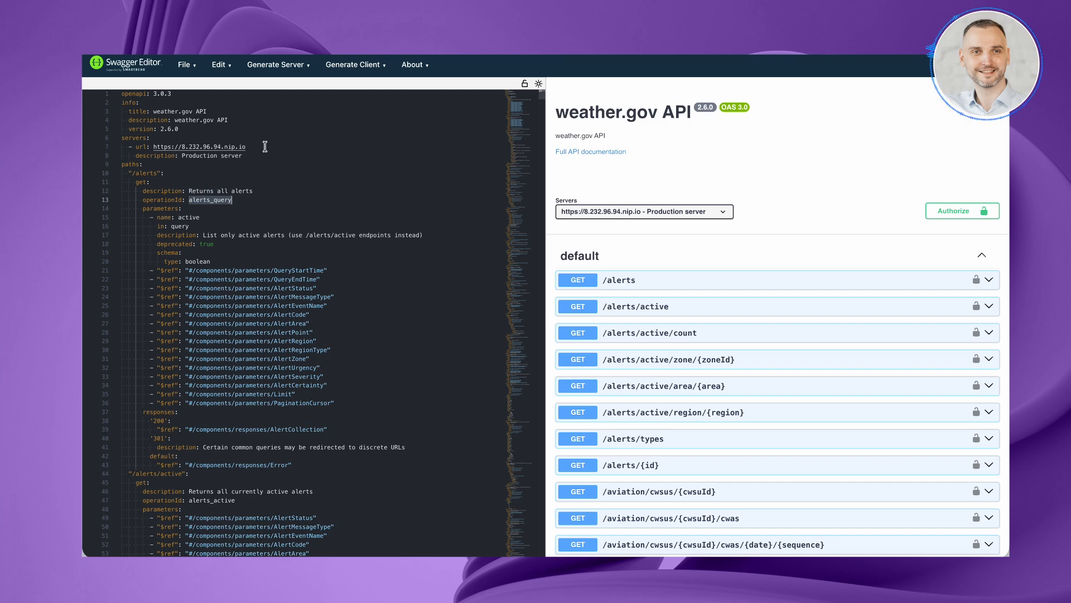
left_click_drag(246, 147, 151, 146)
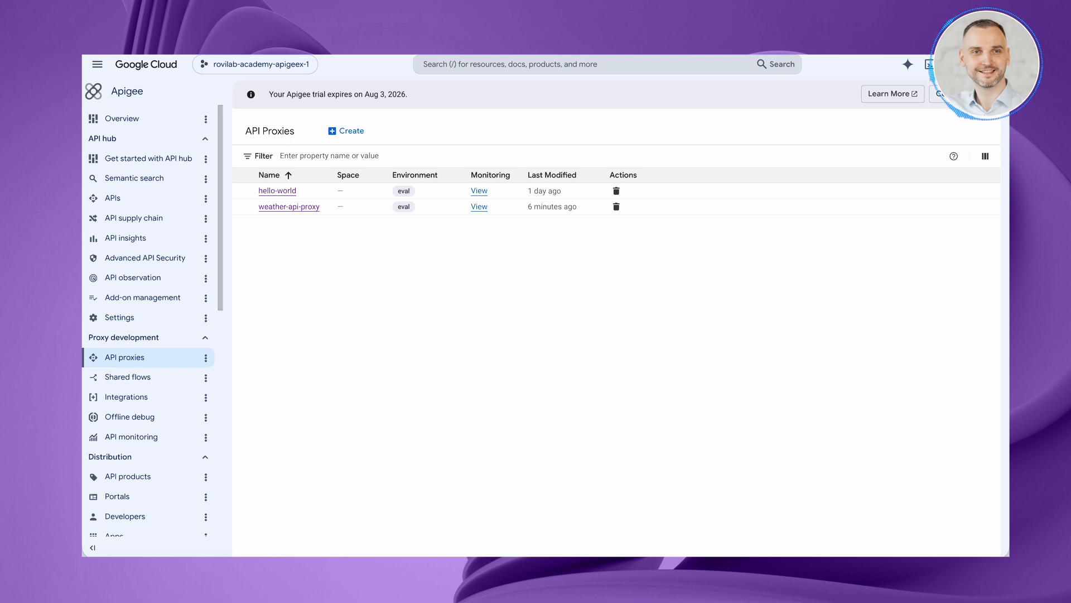
Switch to Apigee, view the API hub's registered APIs, and start a new API proxy from the MCP Discovery Proxy template.
left_click(119, 198)
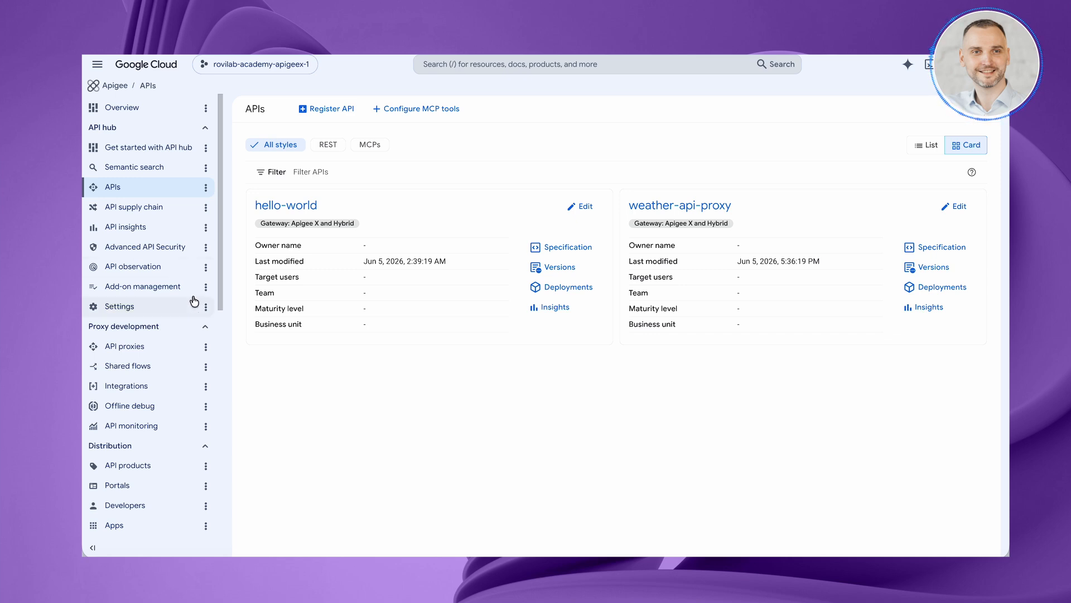
left_click(133, 349)
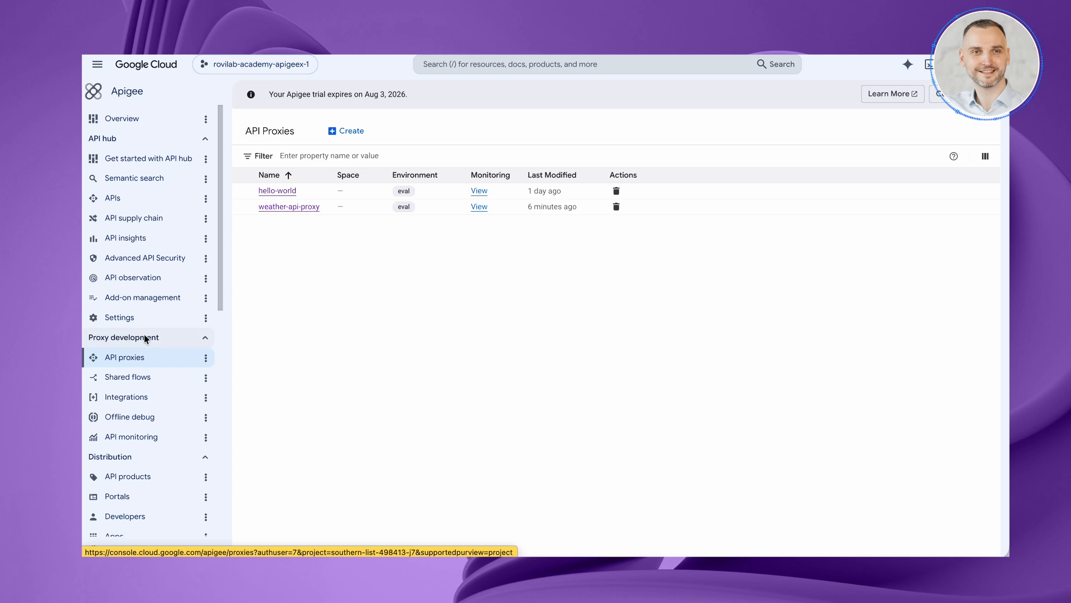
left_click(351, 130)
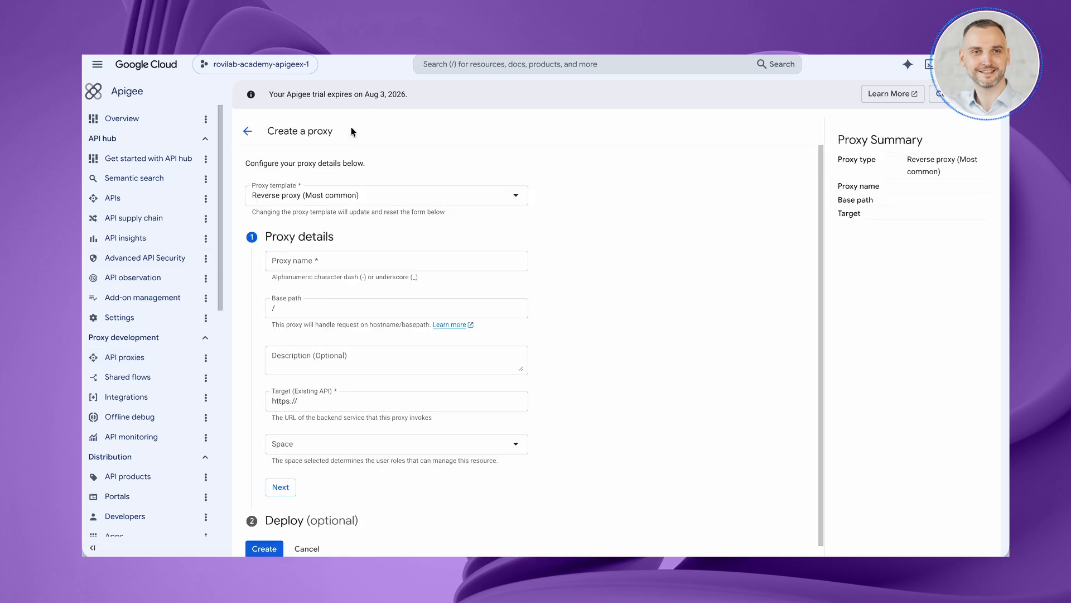
left_click(323, 196)
scroll(331, 296, "down", 3)
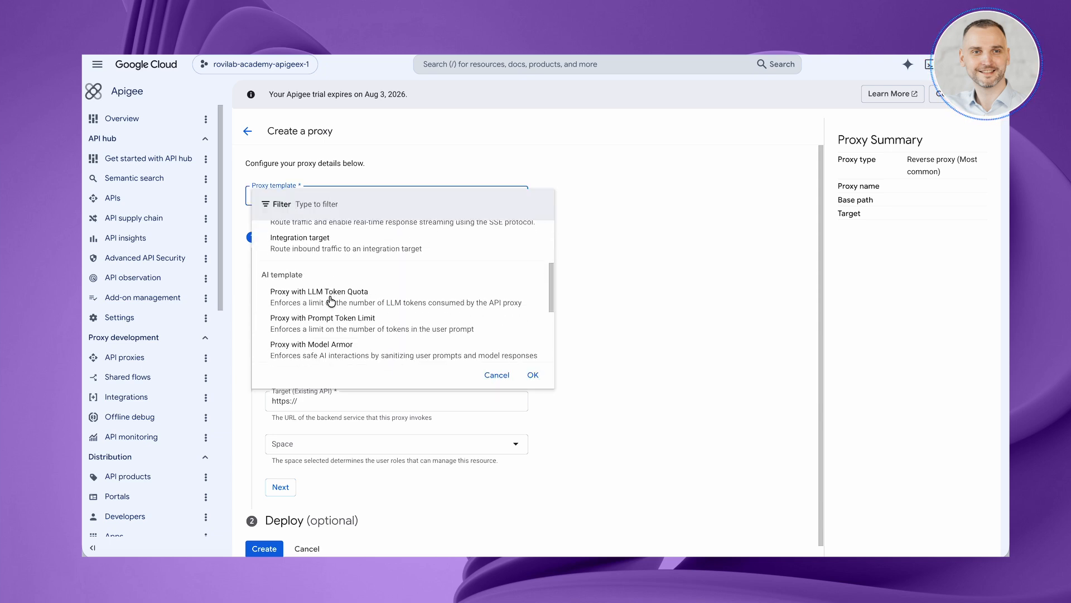
scroll(331, 300, "down", 5)
left_click(336, 267)
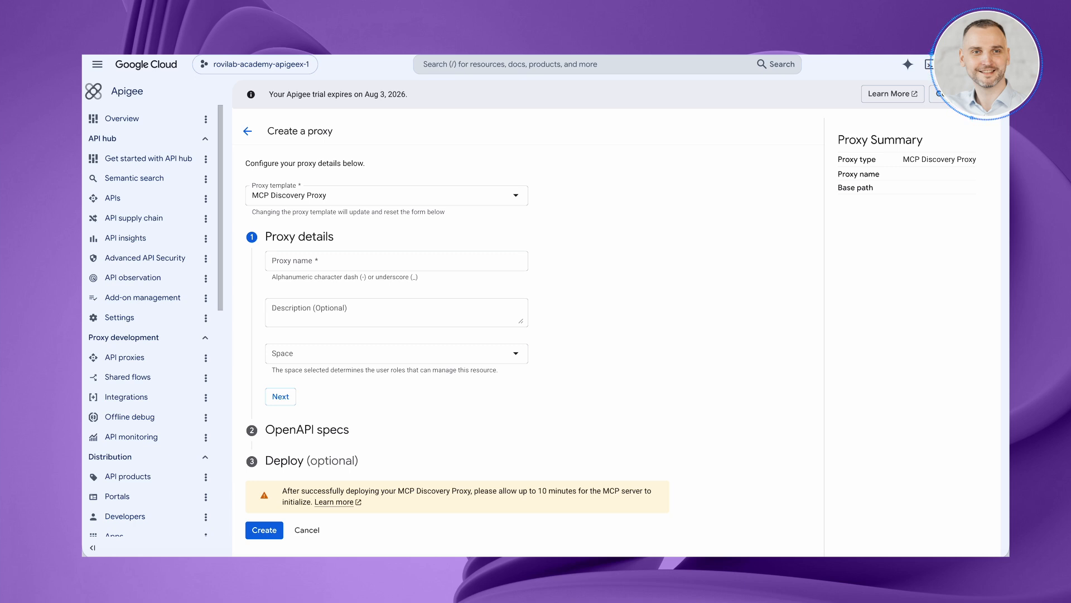
Name the proxy weather-native-mcp-discovery-proxy, attach weather-mcp-discovery-proxy-spec.yaml as its OpenAPI file, and create it.
left_click(289, 262)
type("weather-native-mcp-discovery-proxy")
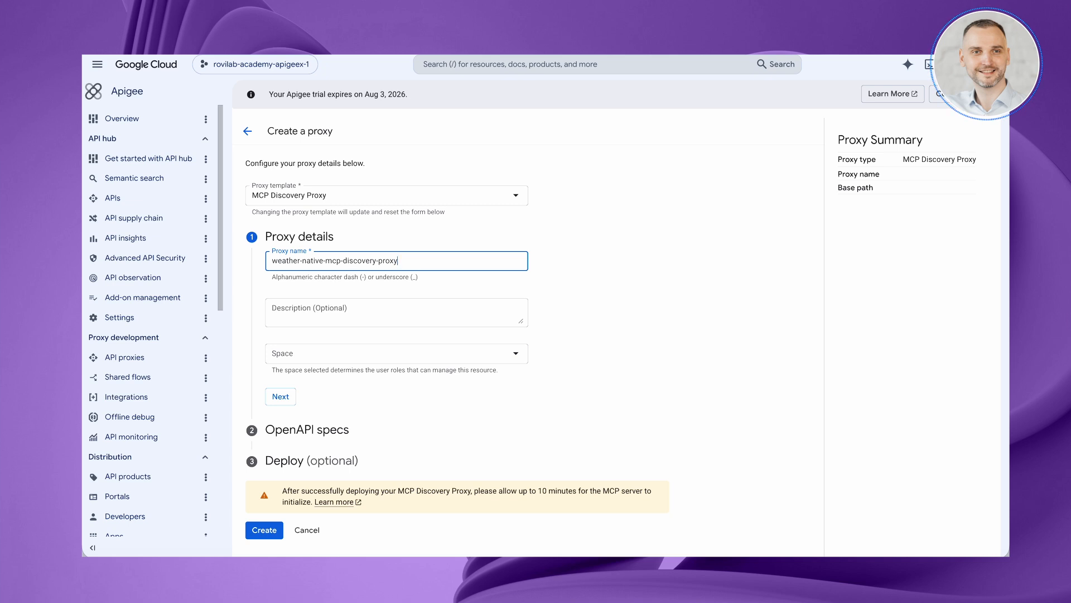
left_click(287, 400)
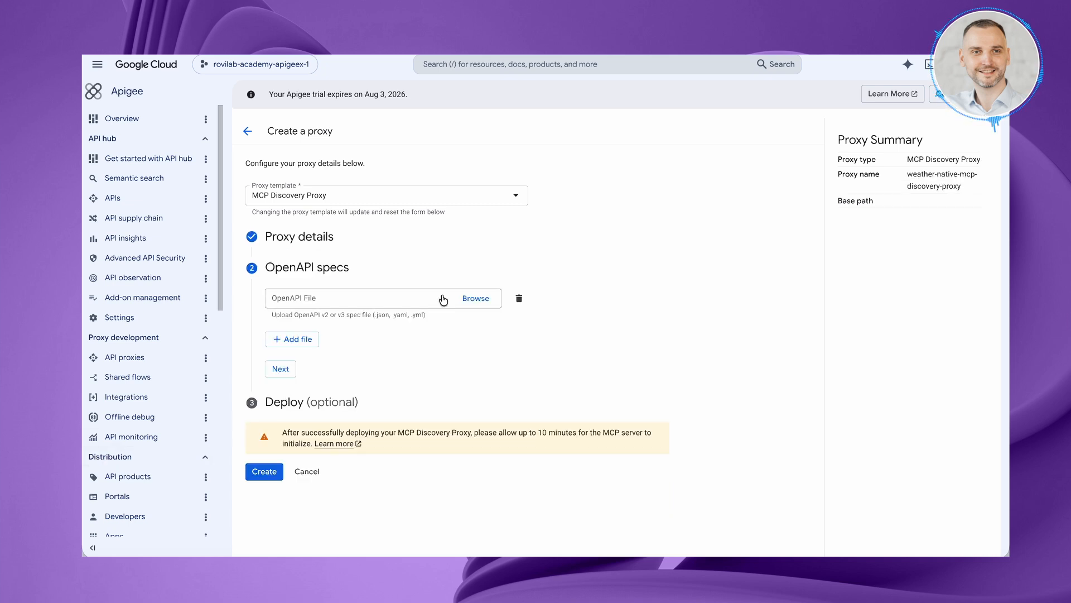
left_click(476, 300)
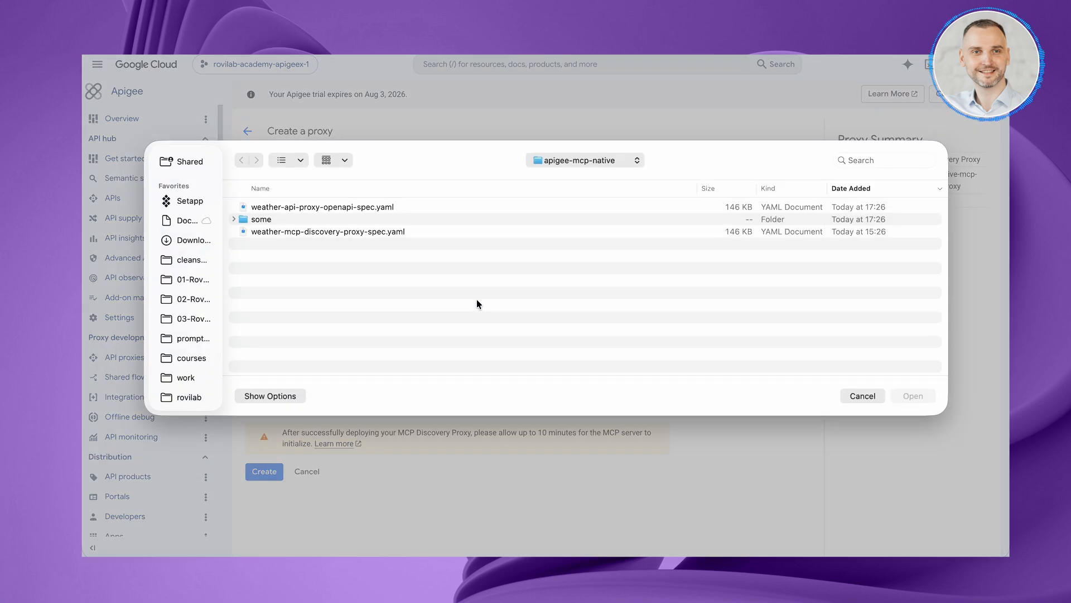
double_click(388, 234)
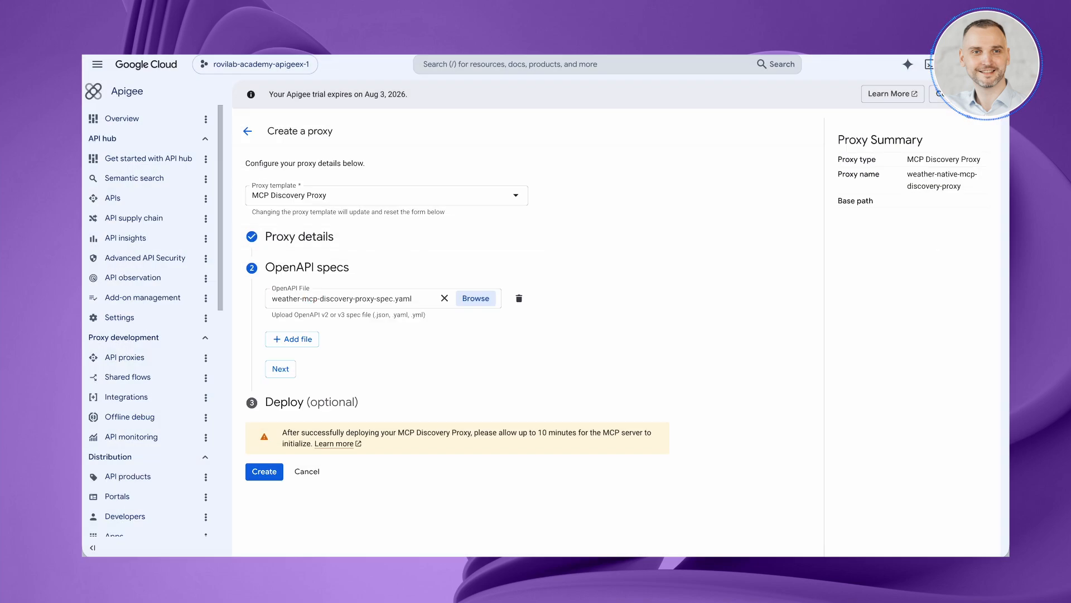
left_click(264, 472)
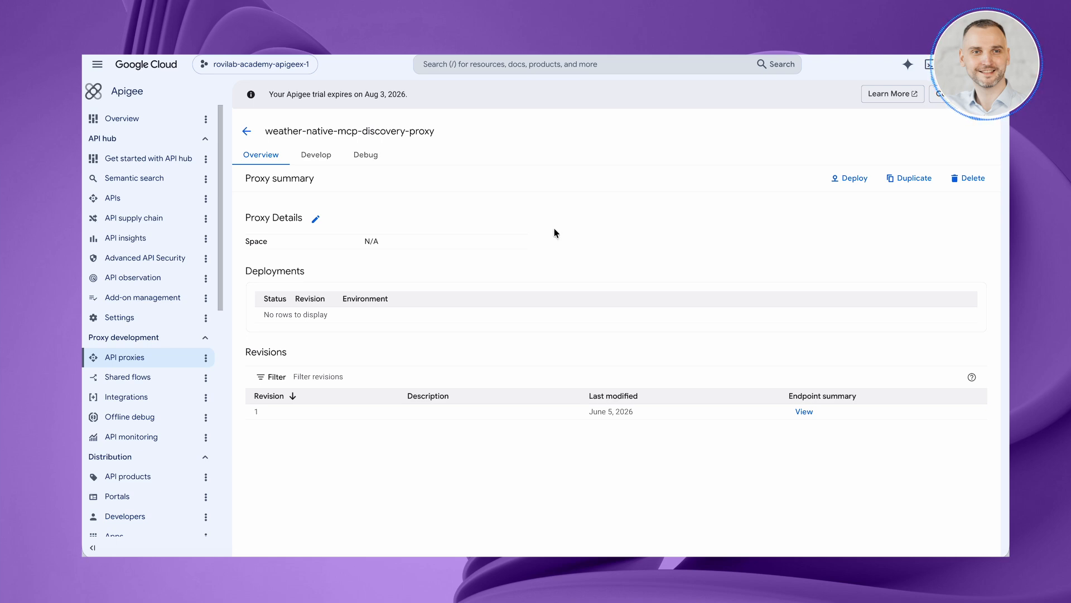
Deploy revision 1 of weather-native-mcp-discovery-proxy to the eval environment and return to the proxy list.
left_click(853, 178)
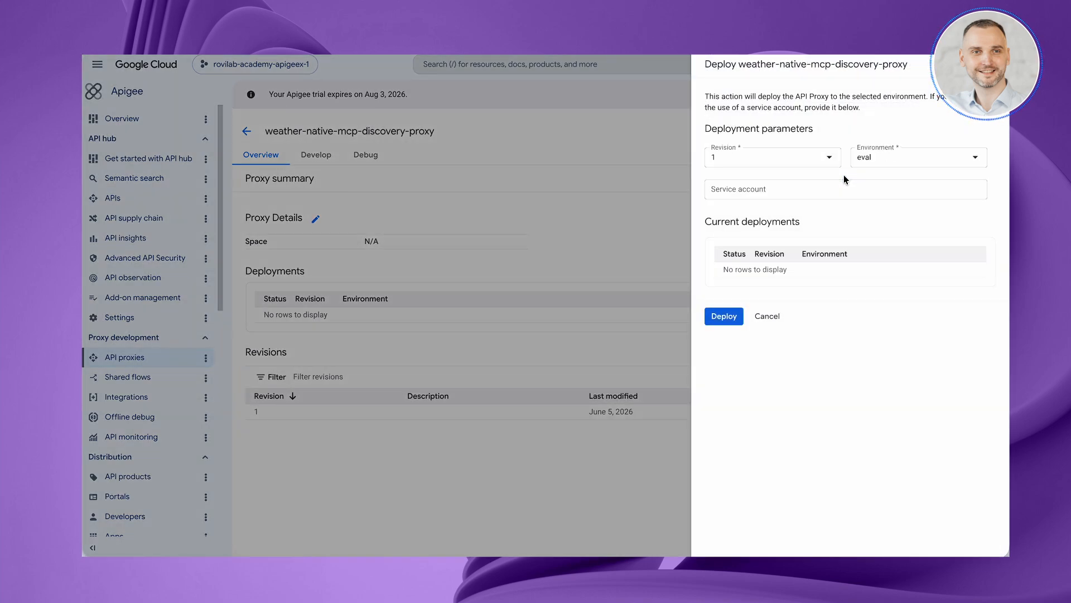
left_click(716, 325)
left_click(671, 338)
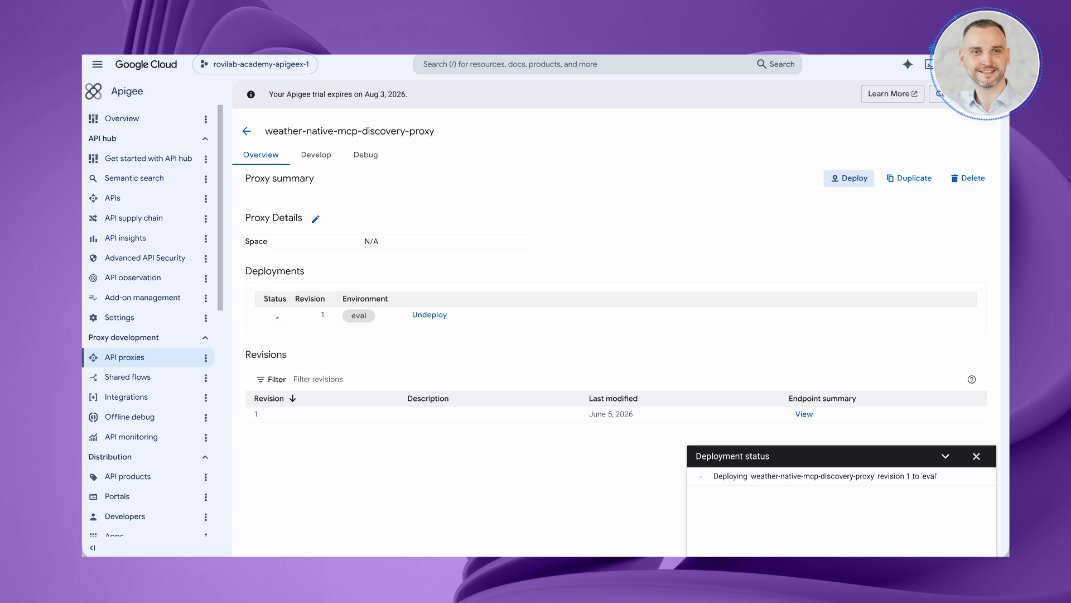
left_click(246, 131)
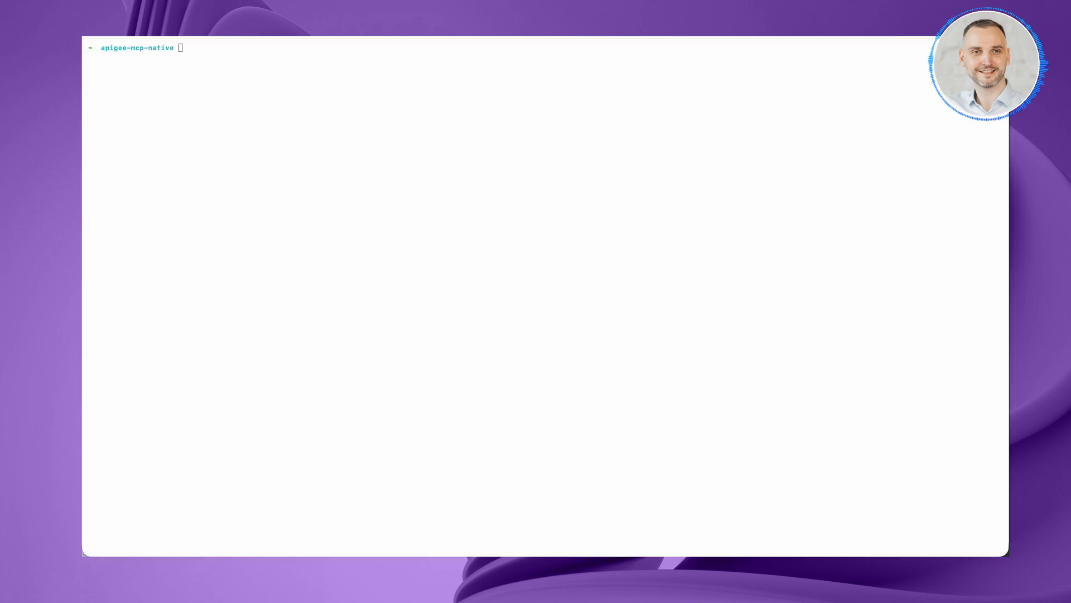
type("curl -X POST \"https://8.232.96.94.nip.io/mcp\" \\   -H \"Content-Type: application/json\" \\   -d '{         \"jsonrpc\": \"2.0\",         \"id\": 1,         \"method\": \"initialize\",         \"params\": {           \"protocolVersion\": \"2025-11-25\"         }       }'")
key("Return")
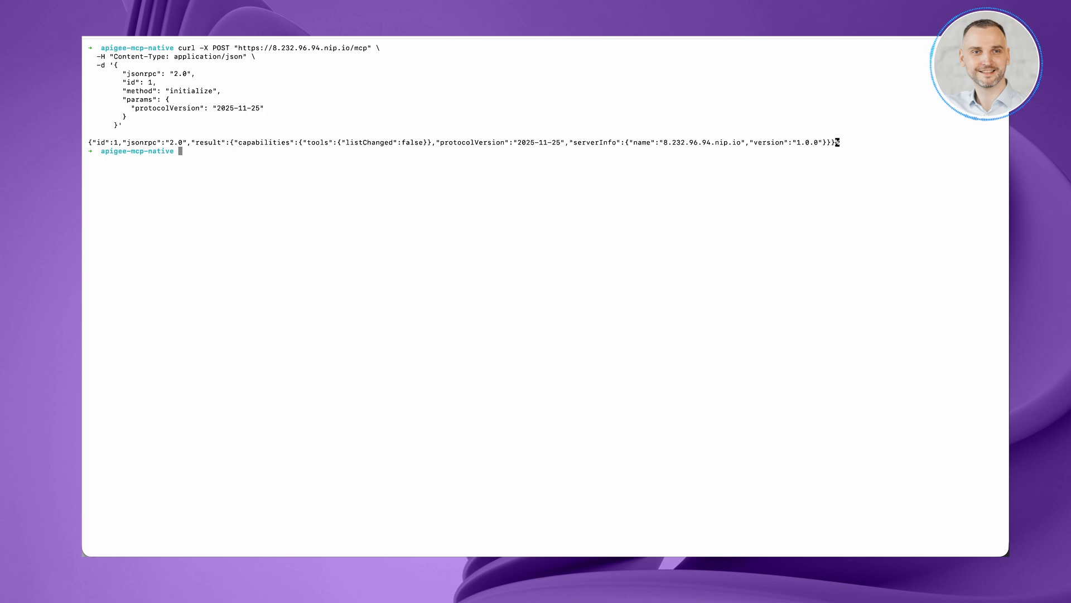
key("ctrl+l")
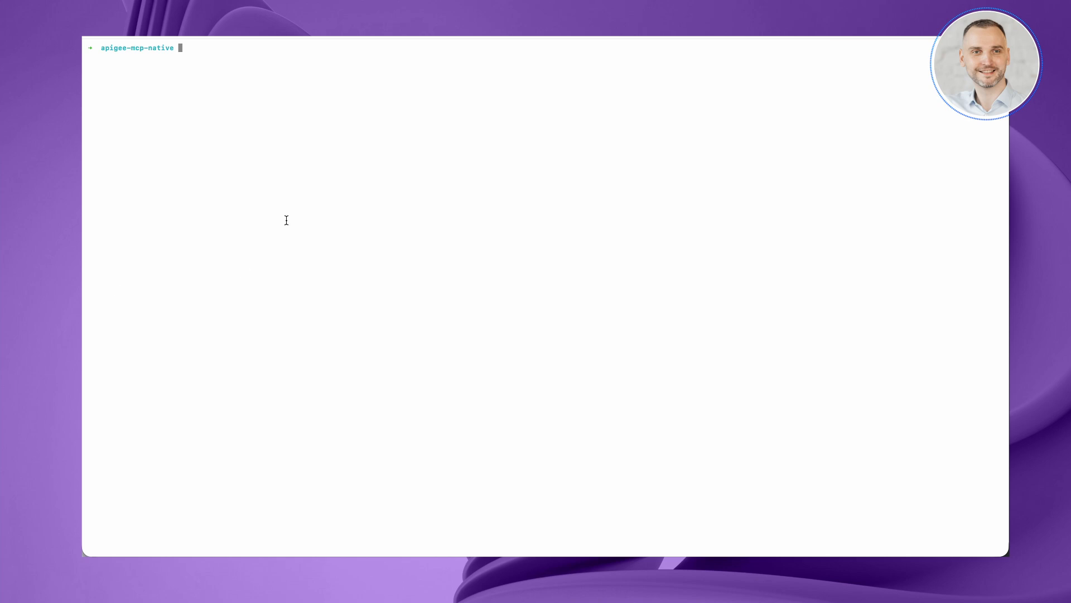
Request the MCP server's tool definitions from the terminal and search the returned output.
key("super+v")
key("Return")
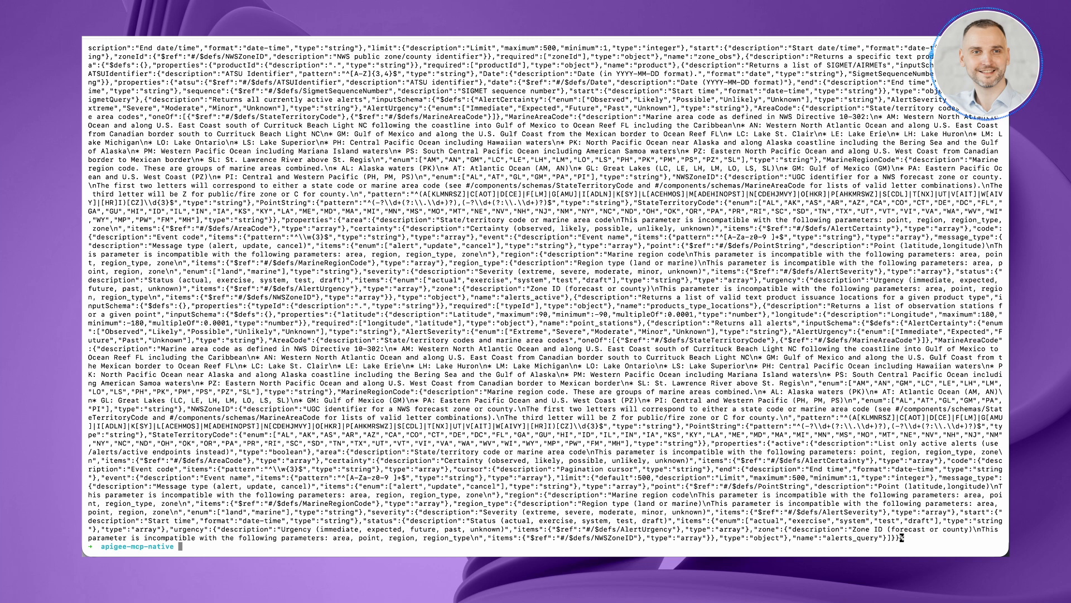
key("super+f")
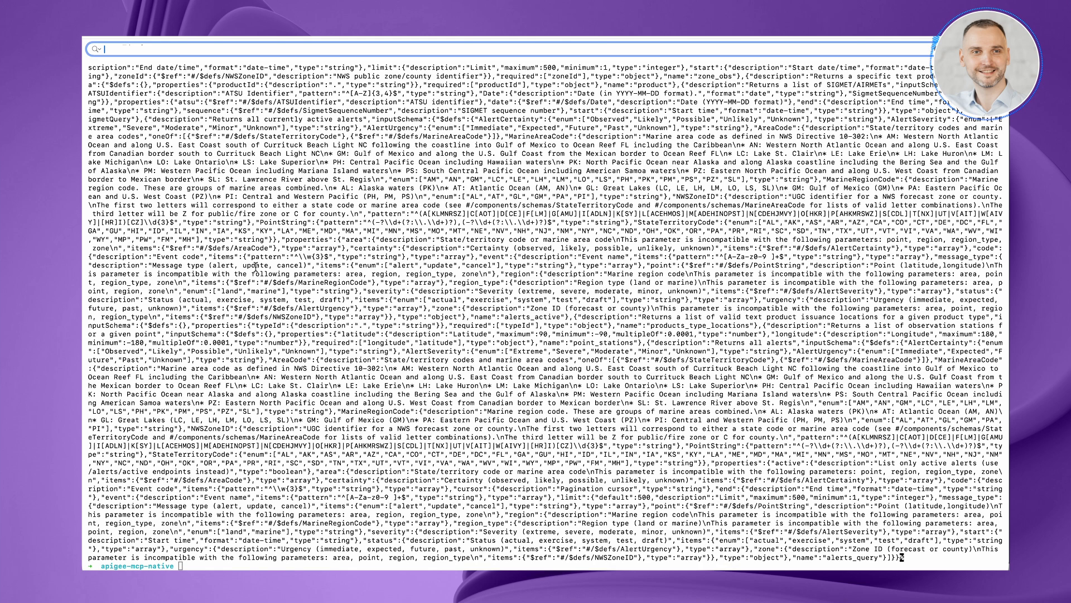
key("super+v")
key("Return")
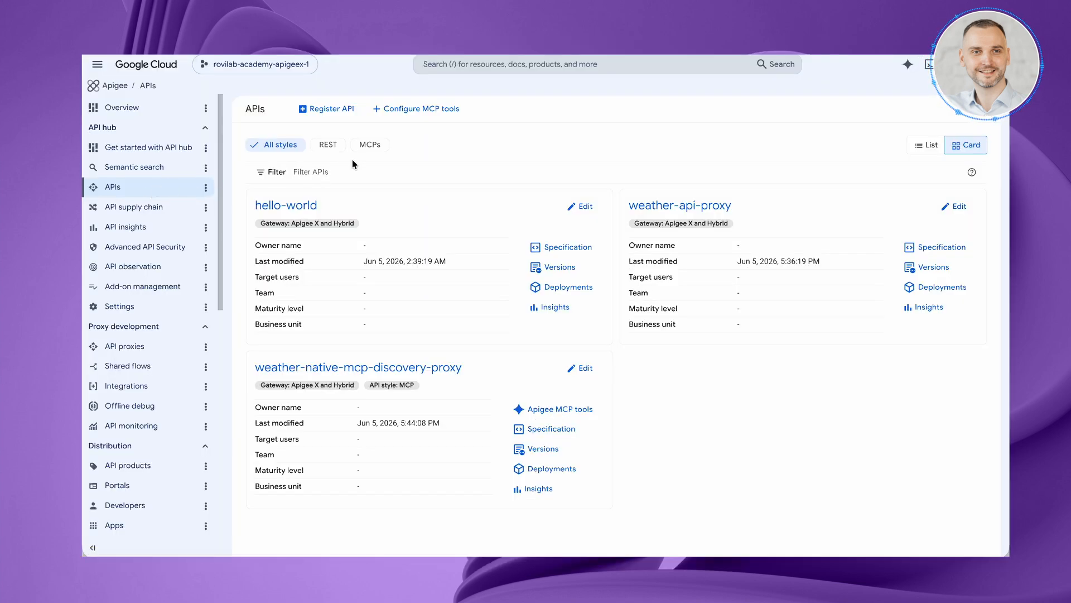
Switch to the Apigee API hub and filter the registered APIs to the MCPs style.
left_click(380, 145)
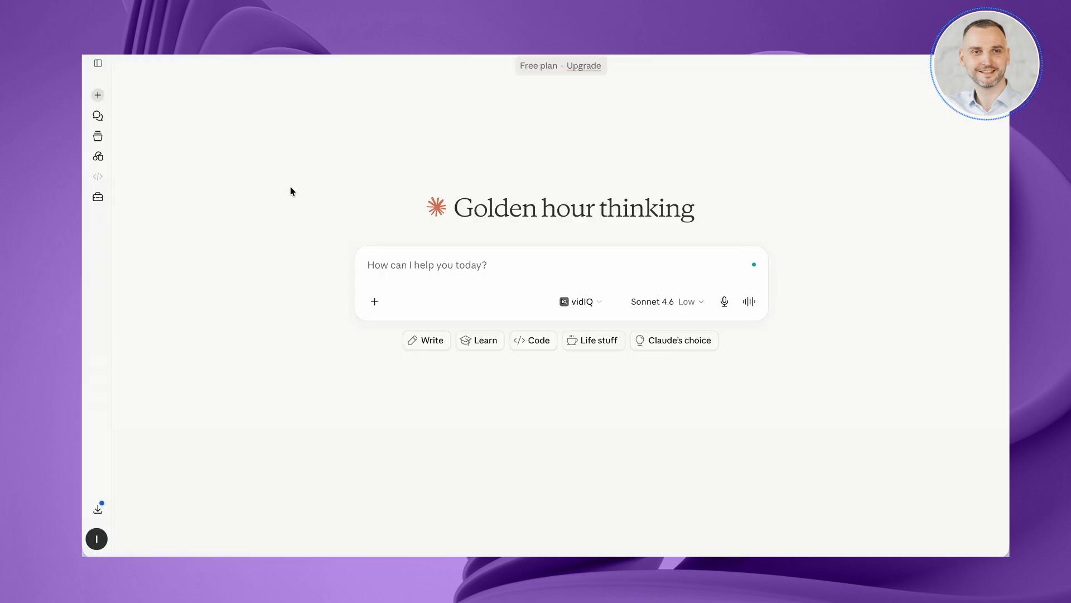
left_click(97, 196)
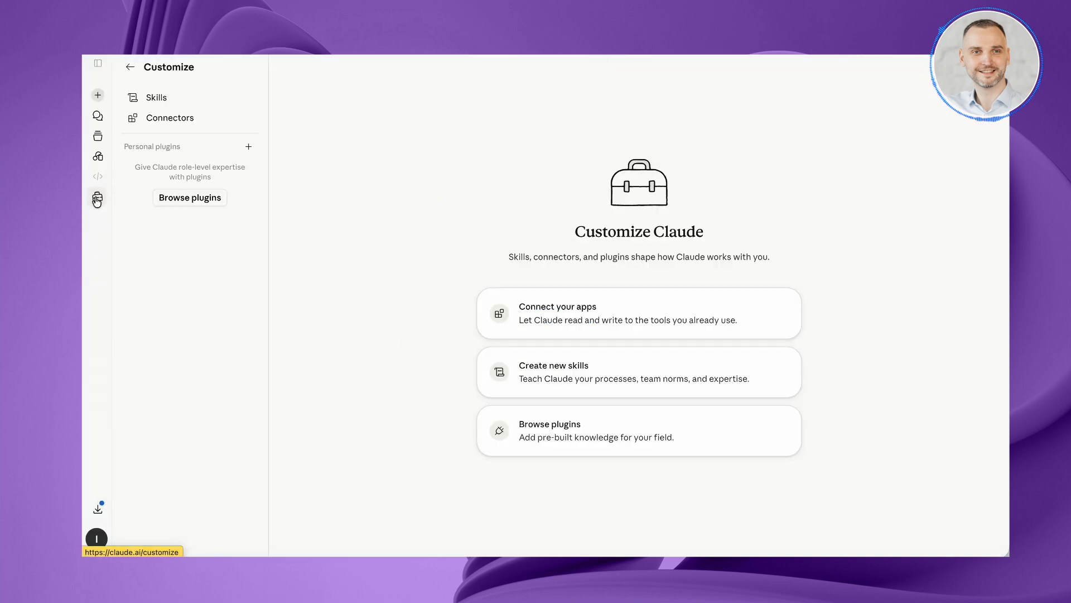
left_click(193, 119)
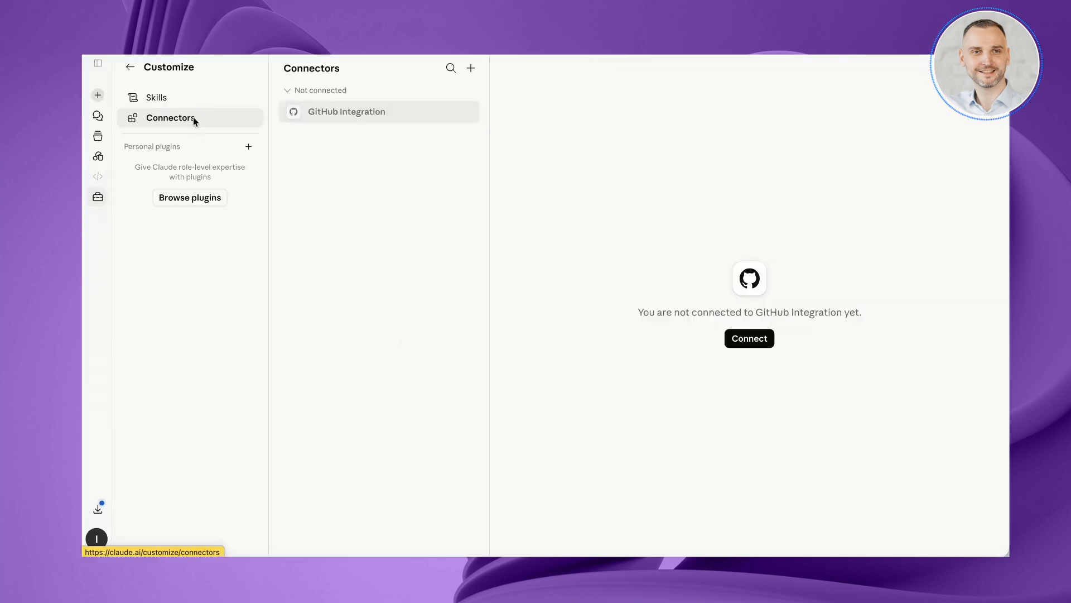
left_click(471, 68)
left_click(461, 113)
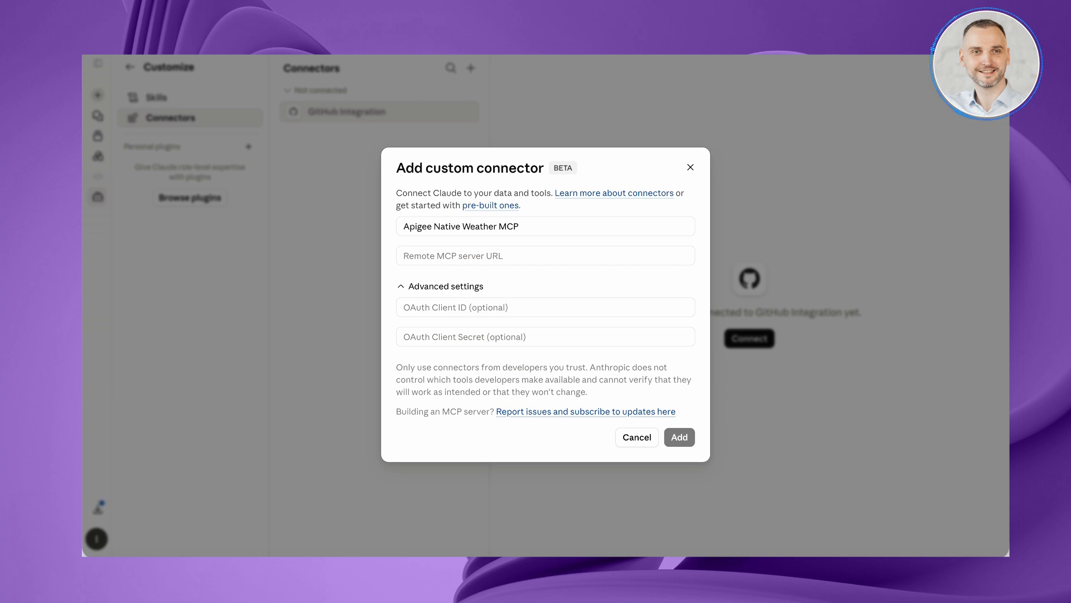
left_click(471, 257)
type("https://8.232.96.34.nip.io/mcp")
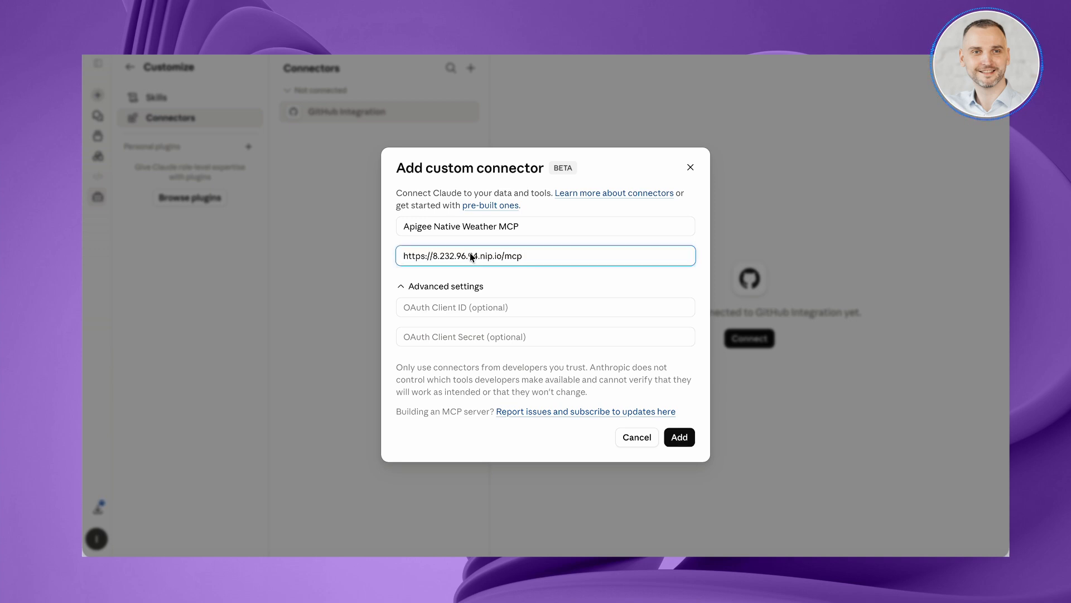
left_click(678, 438)
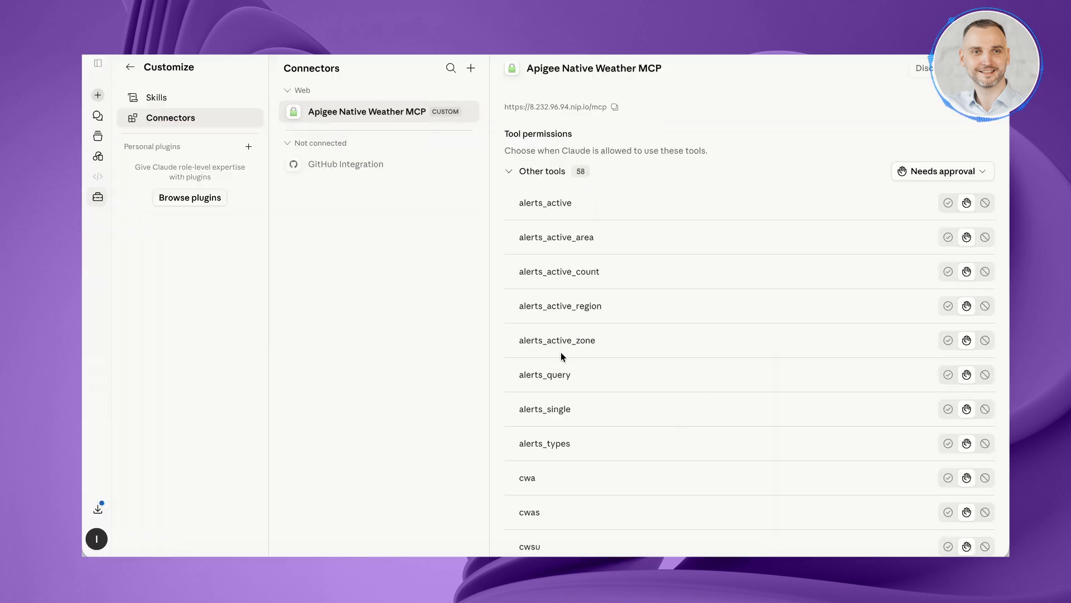
left_click_drag(568, 374, 510, 373)
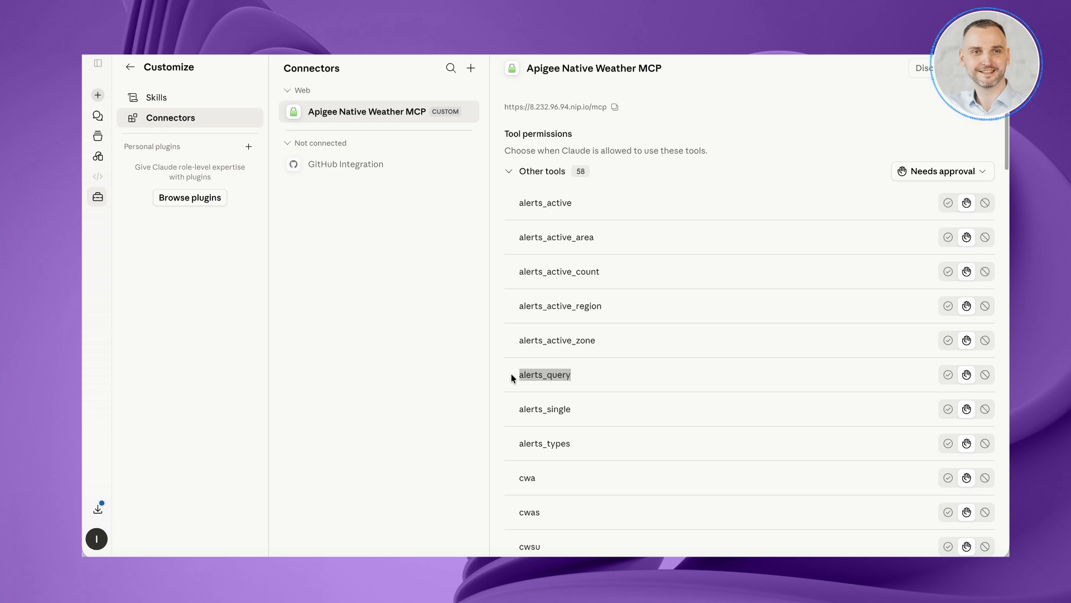
Start a new chat and check the Apigee Native Weather MCP connector's enabled state.
left_click(98, 95)
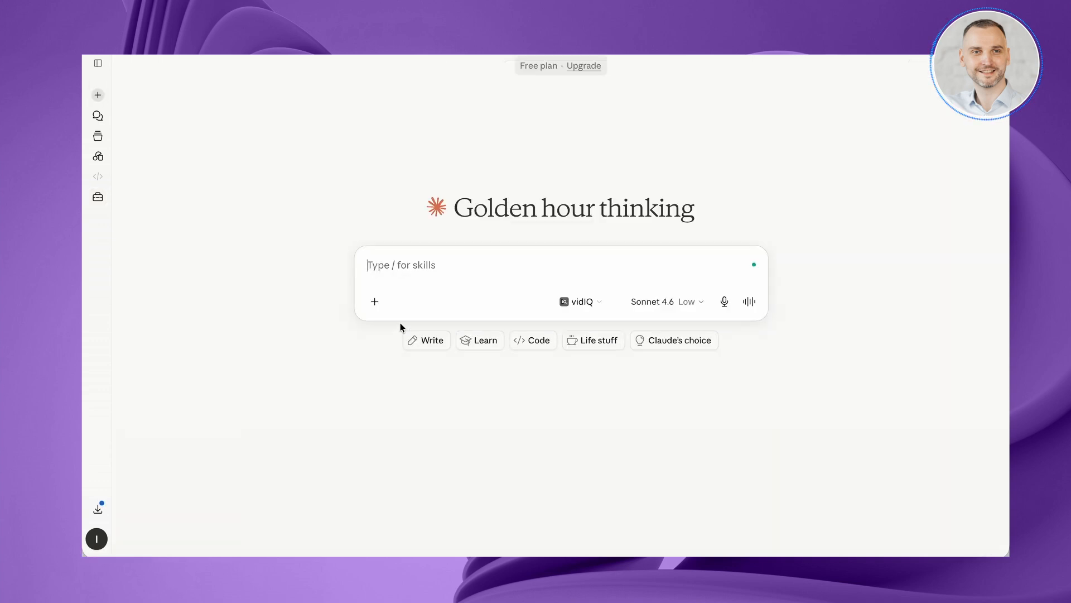
left_click(377, 305)
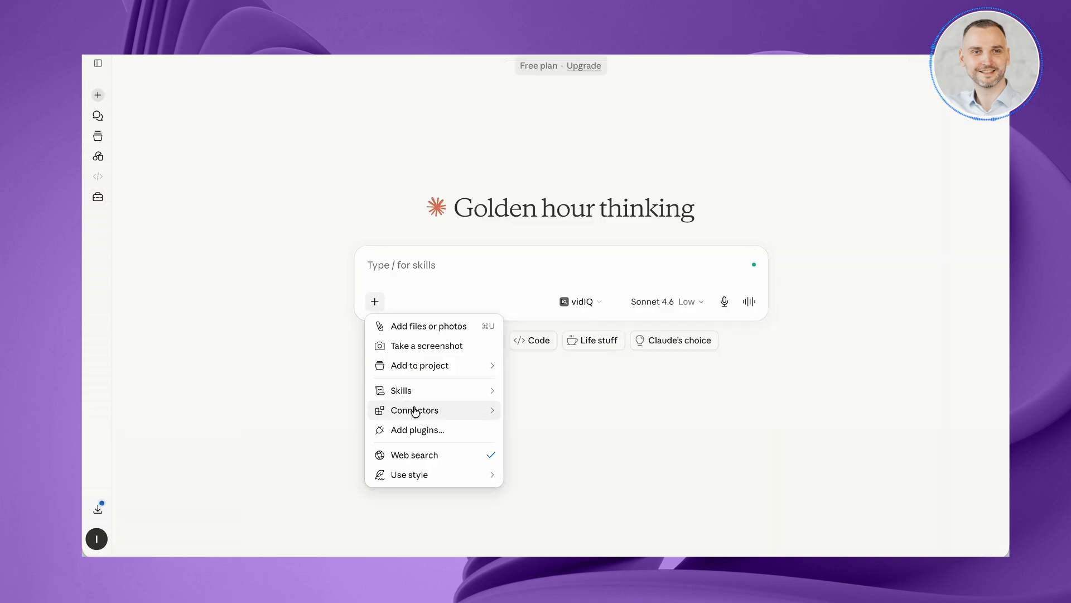
mouse_move(415, 412)
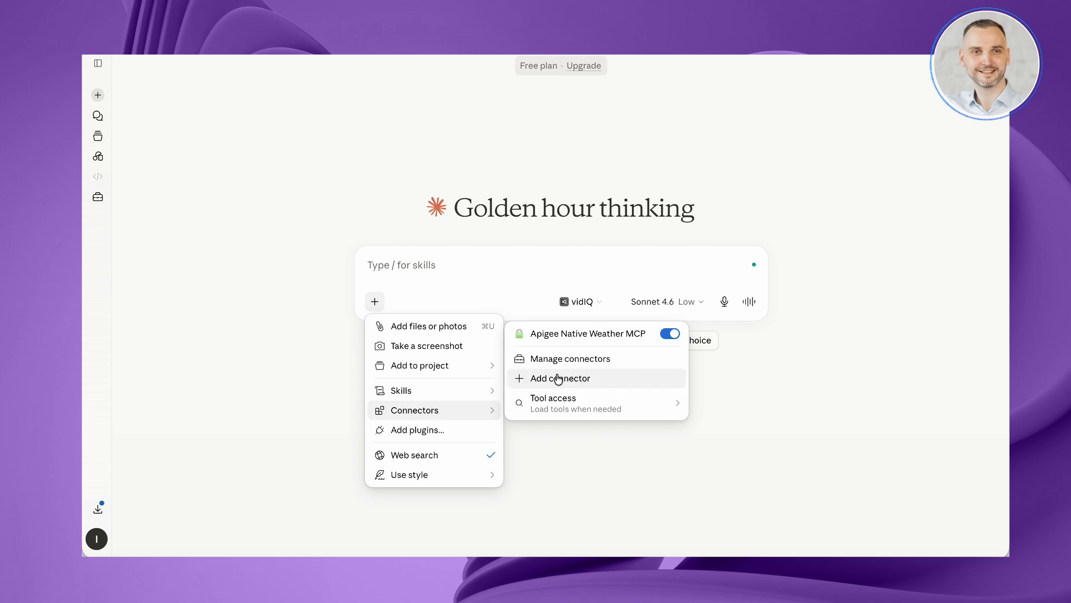
left_click(568, 487)
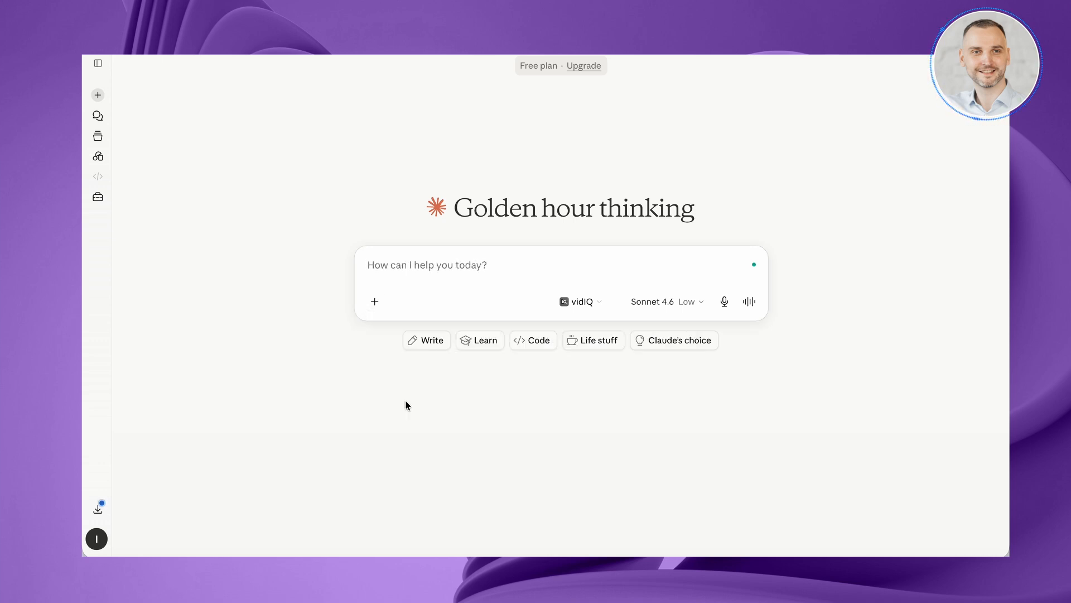
Ask "List the tools available from the Apigee Native Weather MCP connector." and highlight alerts_query in the answer.
type("List the tools available from the Apigee Native Weather MCP connector.")
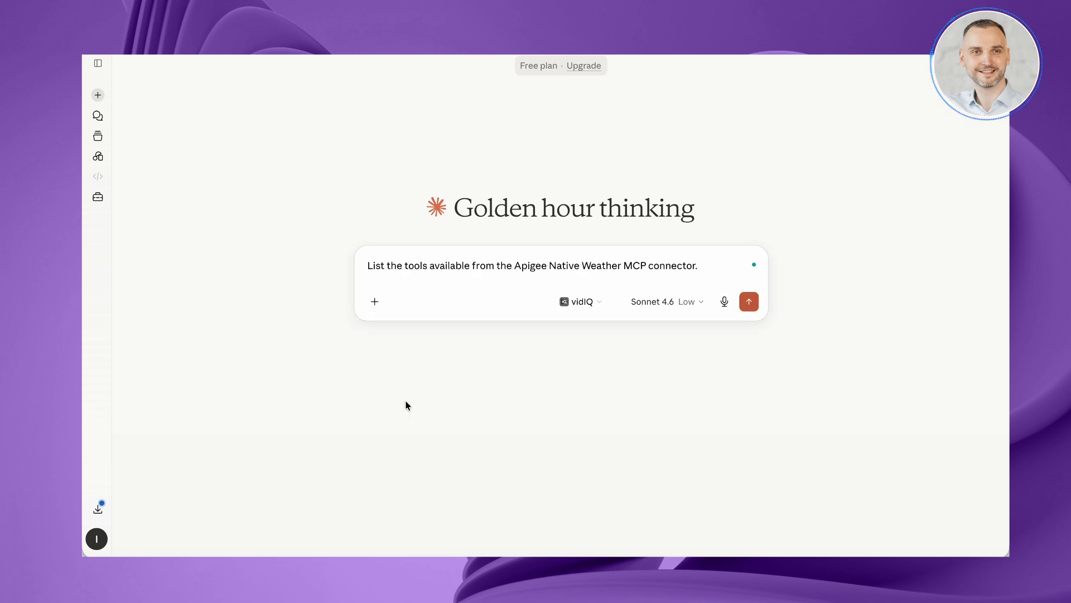
left_click(750, 302)
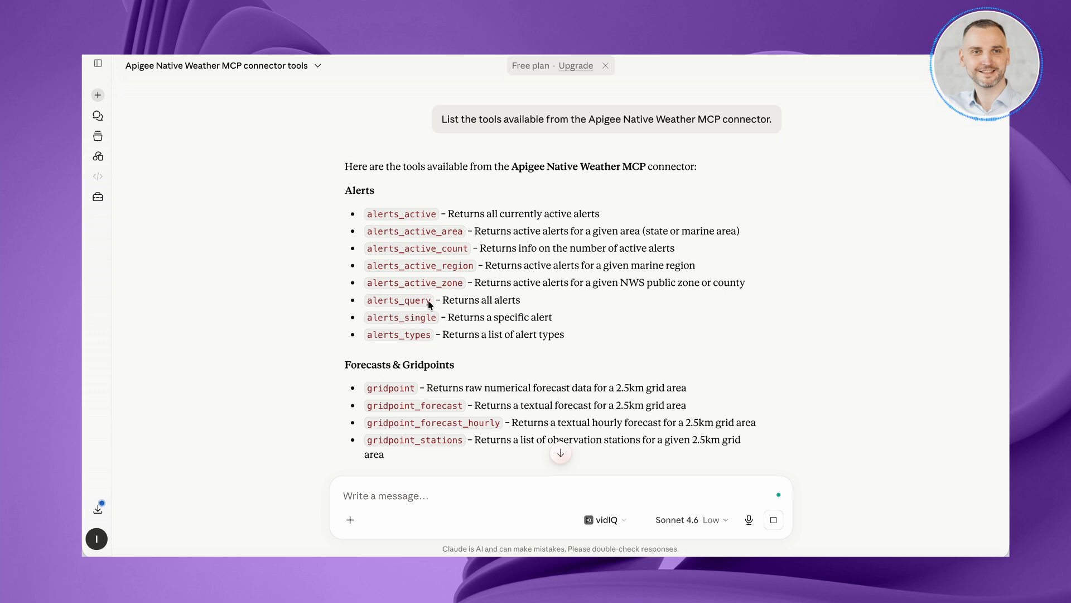
left_click_drag(378, 300, 431, 301)
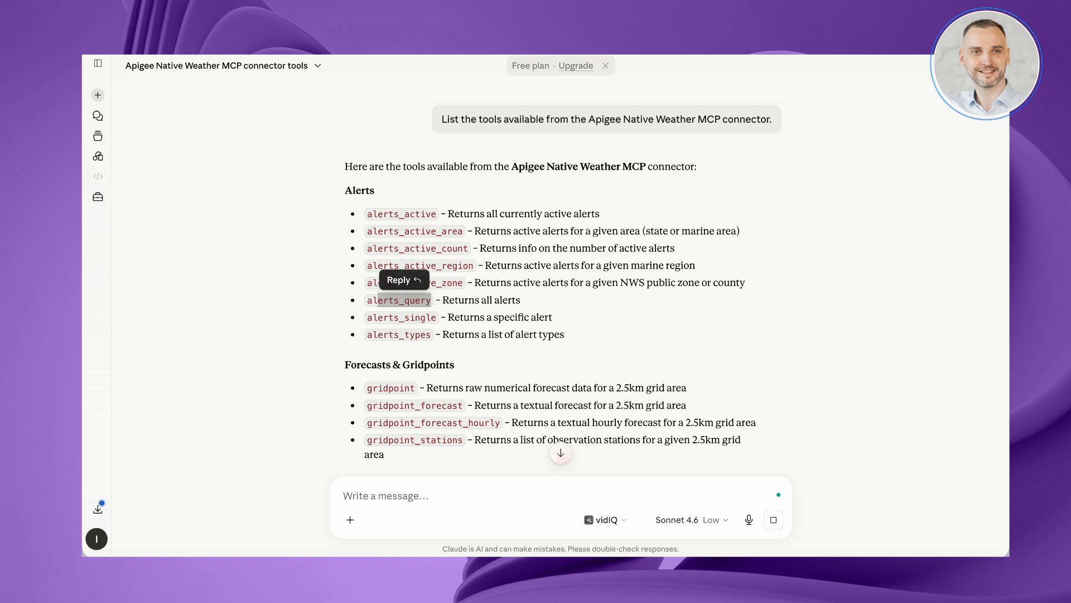
Ask "Use the Apigee Native Weather MCP tool to get active weather alerts and summarize the result" and read through the response.
left_click(347, 501)
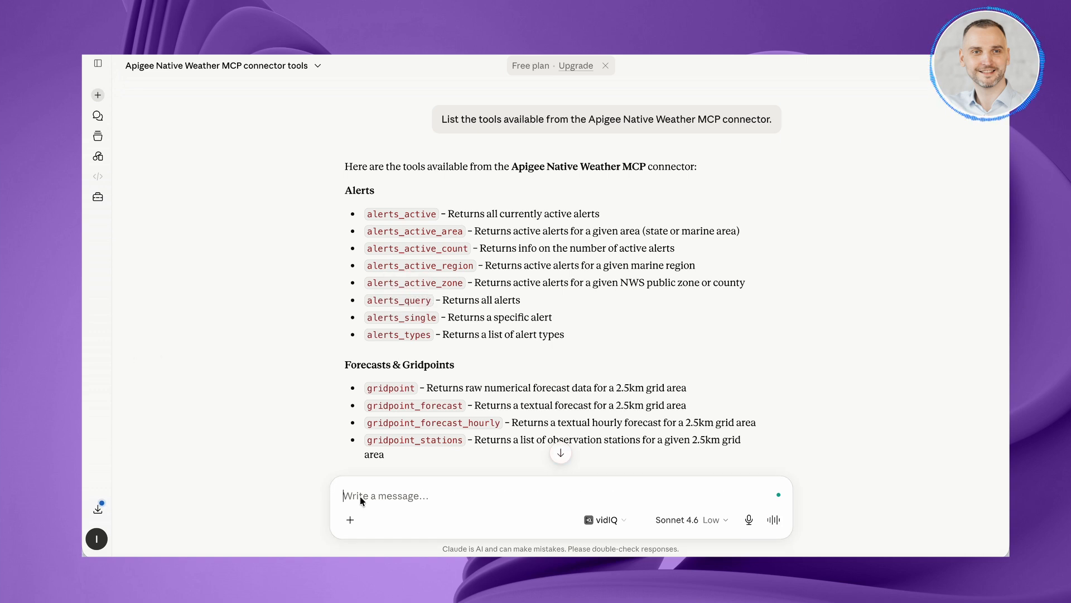
type("Use the Apigee Native Weather MCP tool to get active weather alerts and summarize the result")
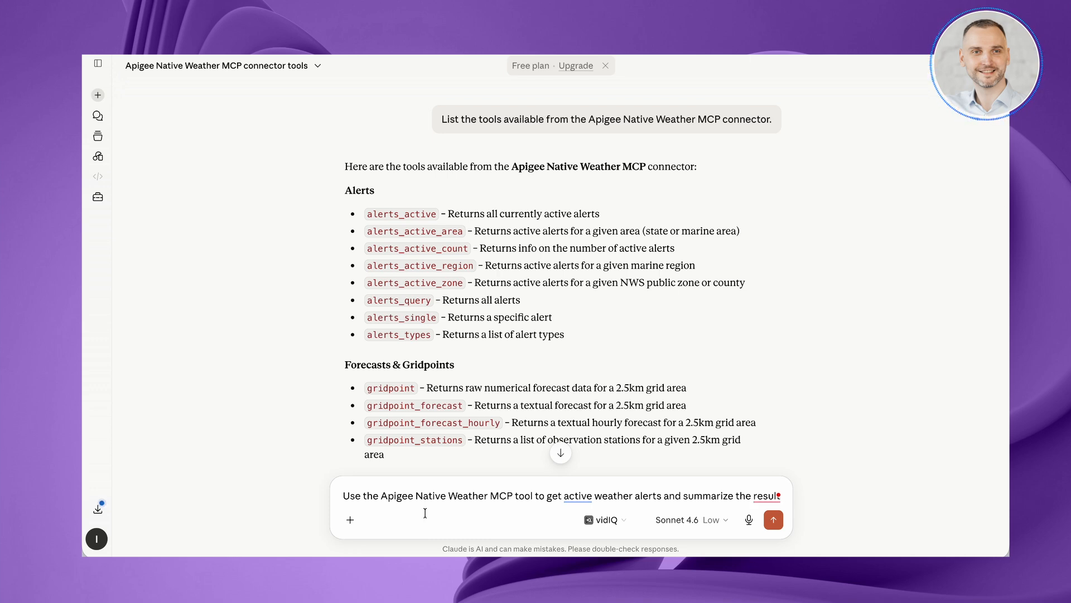
left_click(775, 521)
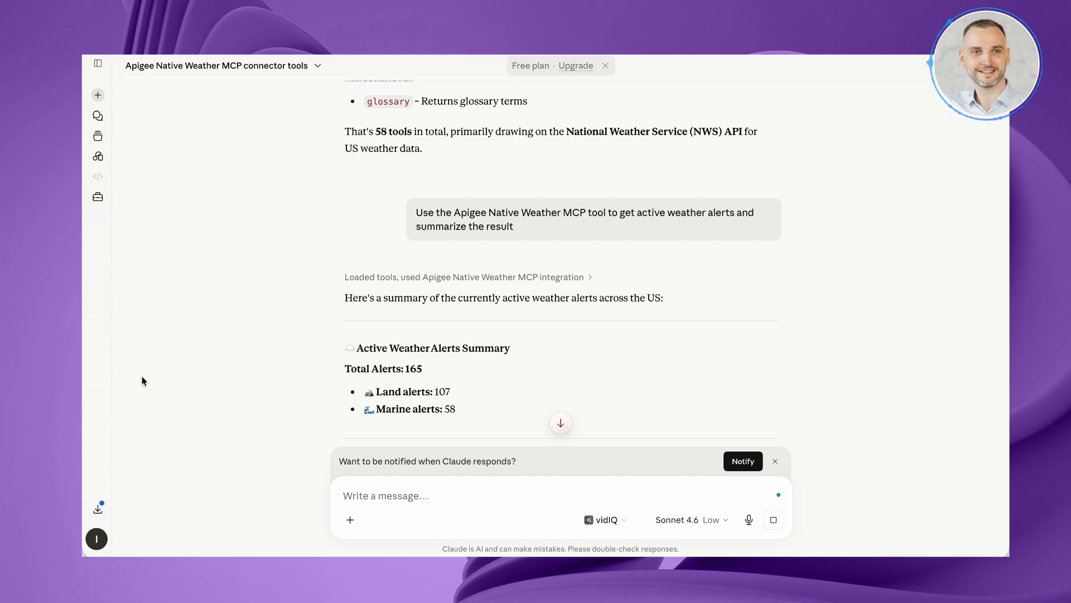
scroll(403, 314, "down", 10)
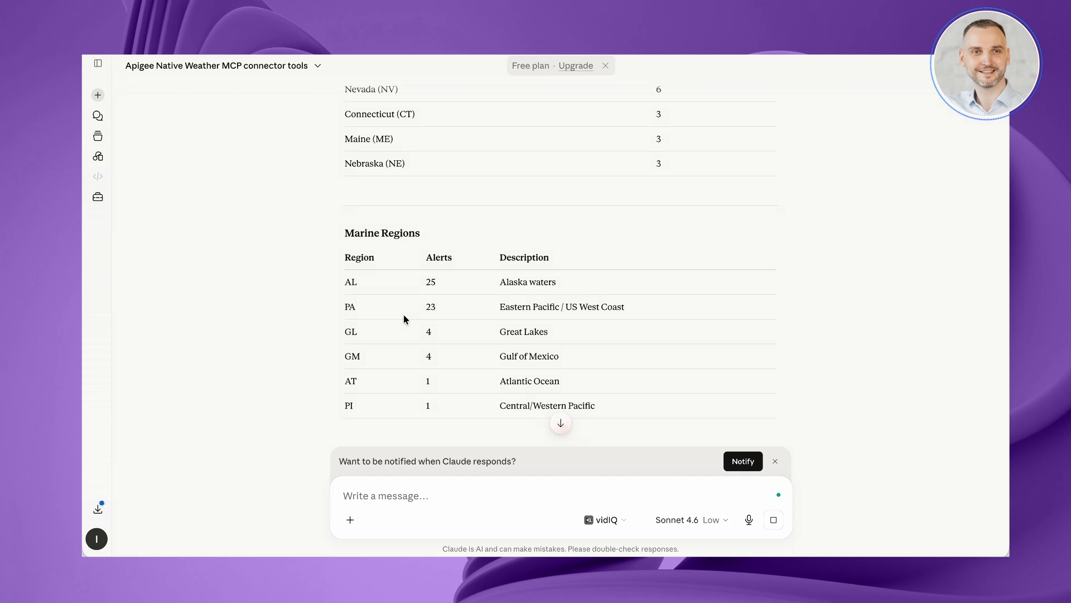
scroll(404, 316, "down", 1)
scroll(404, 316, "down", 5)
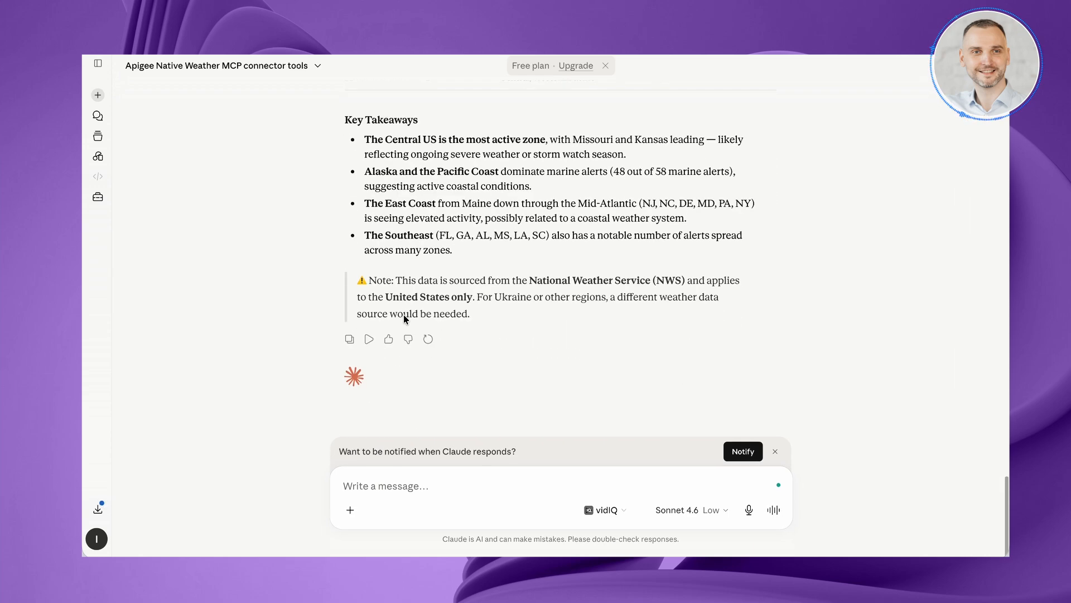